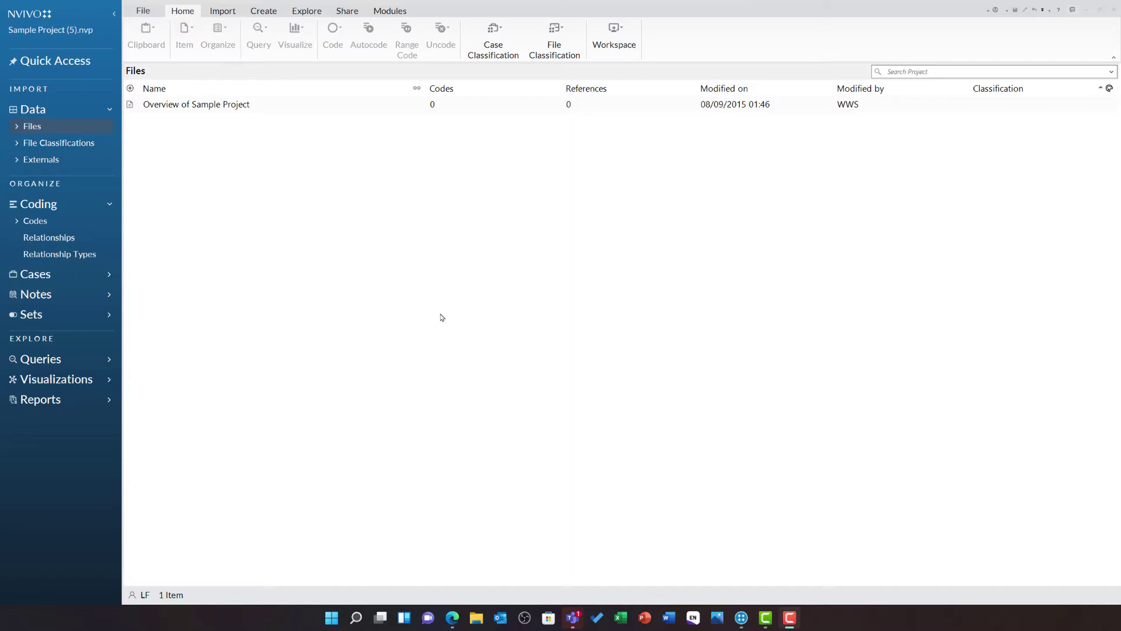
Show the sample project's Codes list from the Coding section of the Navigation View
click(35, 223)
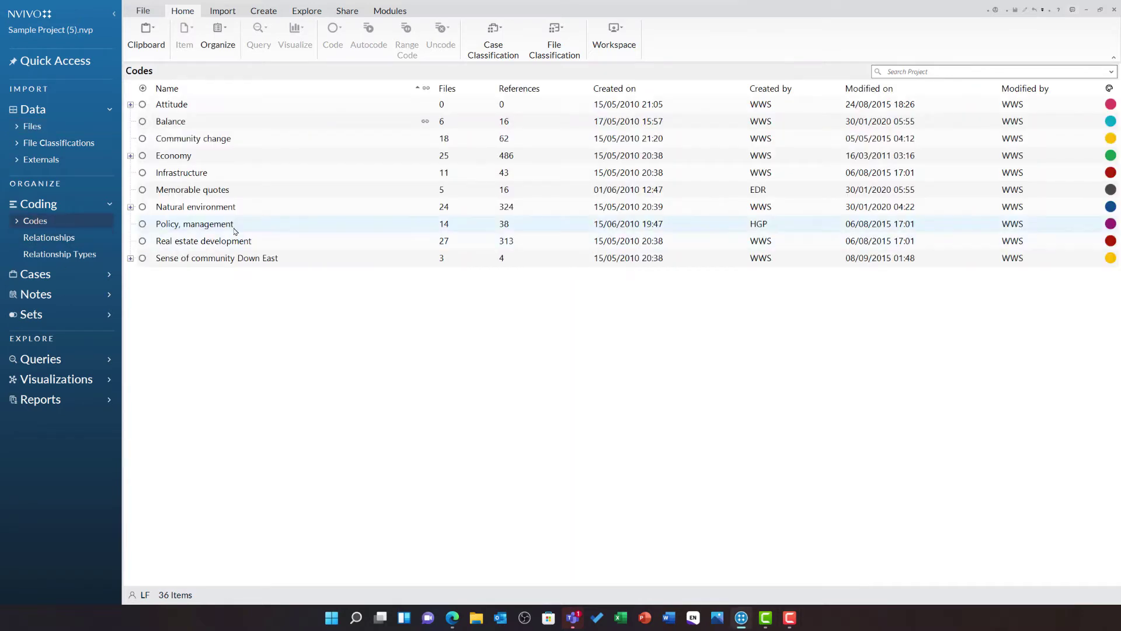
Open the Policy, management code, then the Infrastructure code, to read their coded references
click(249, 226)
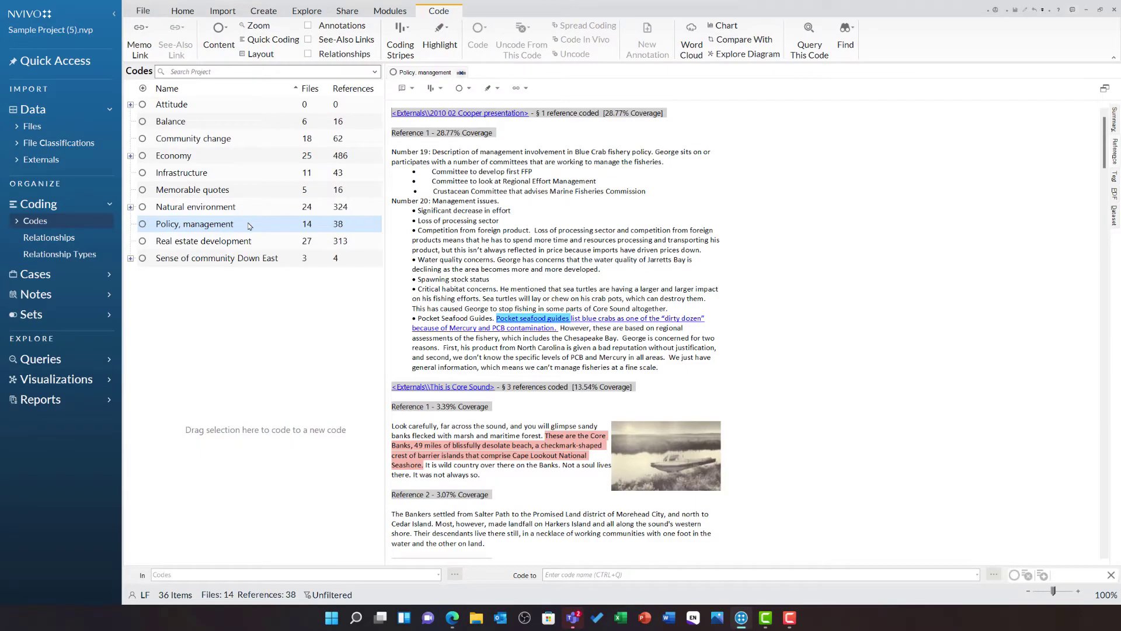
scroll(725, 274, down, 5)
scroll(726, 274, down, 5)
scroll(726, 273, down, 5)
scroll(726, 273, down, 5)
scroll(725, 274, down, 5)
scroll(726, 275, down, 5)
scroll(728, 276, down, 5)
scroll(728, 276, down, 5)
scroll(735, 270, down, 3)
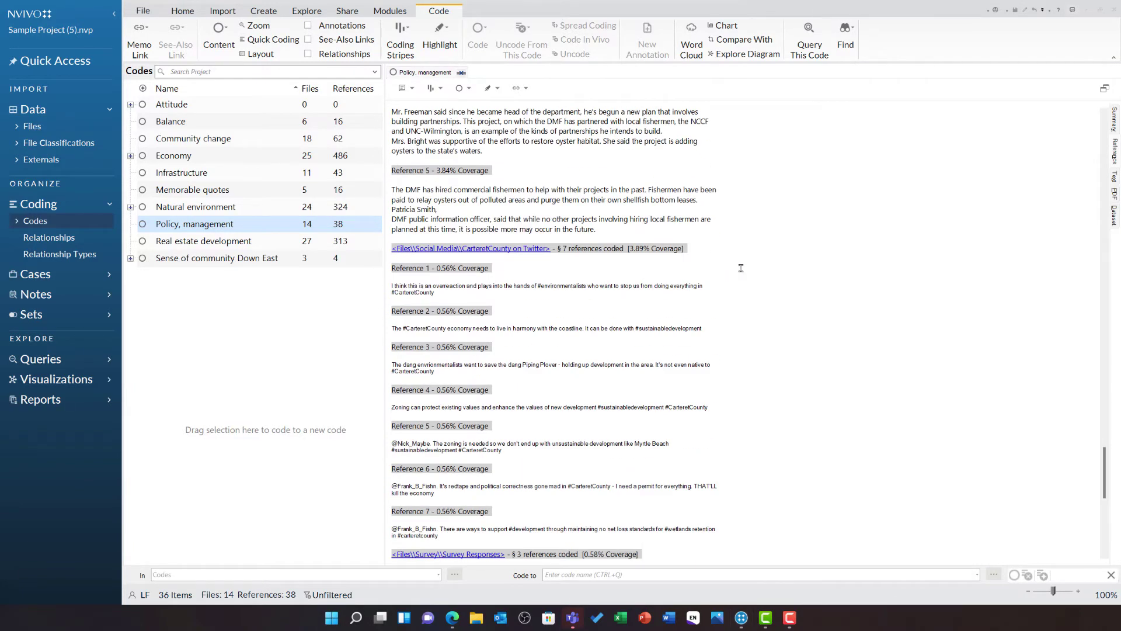
click(277, 178)
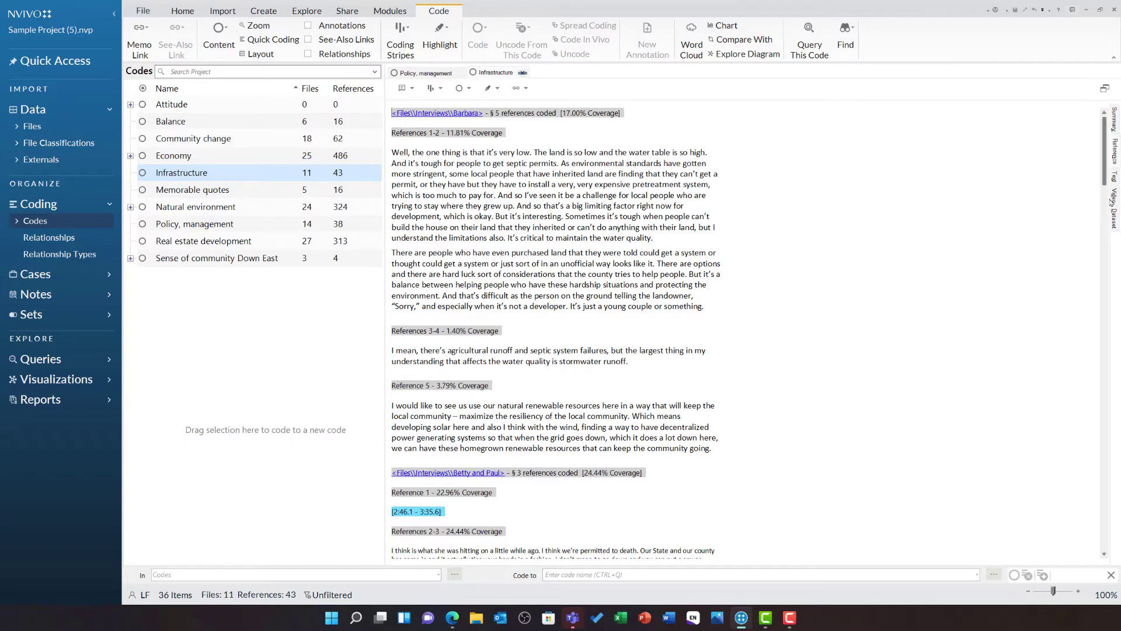
View Infrastructure references from Text, Video, then Dataset files
click(1115, 177)
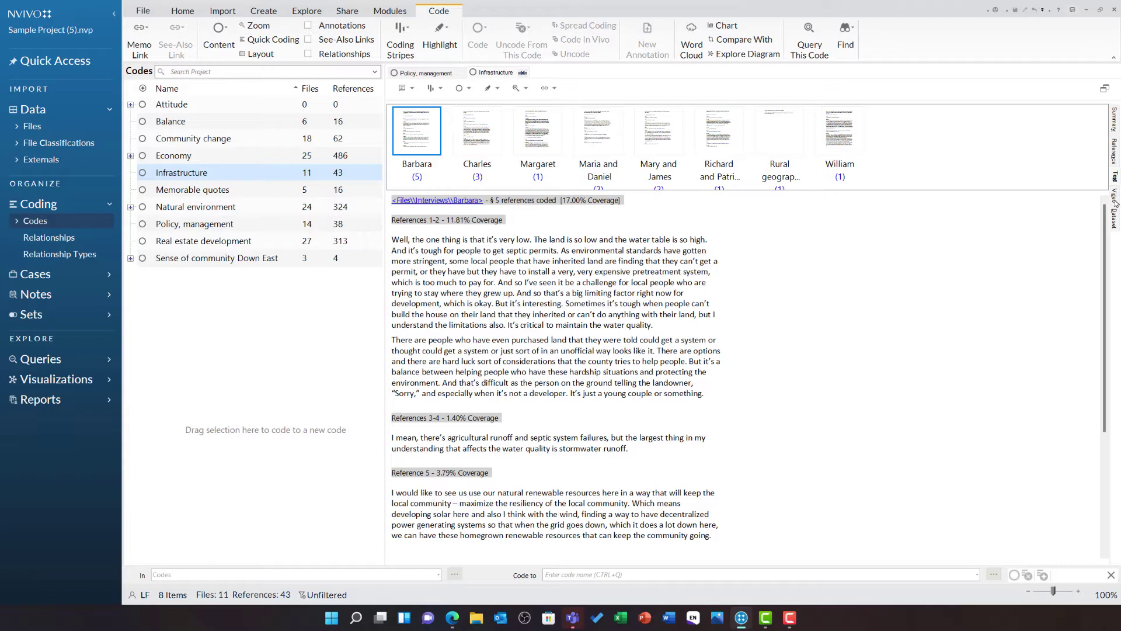
click(1115, 201)
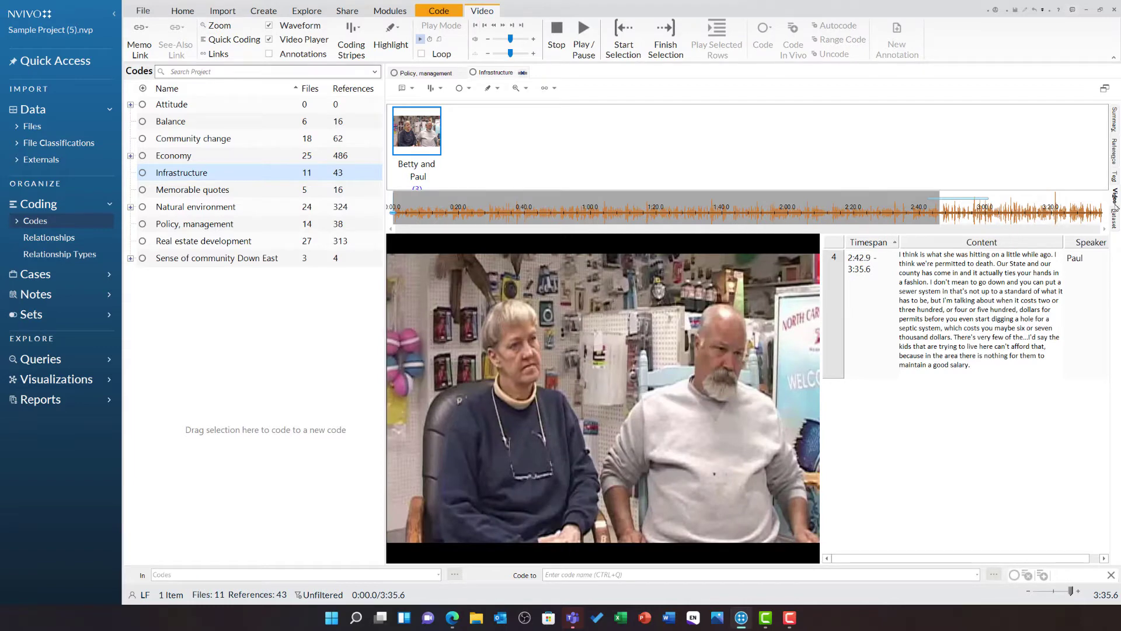
click(1114, 219)
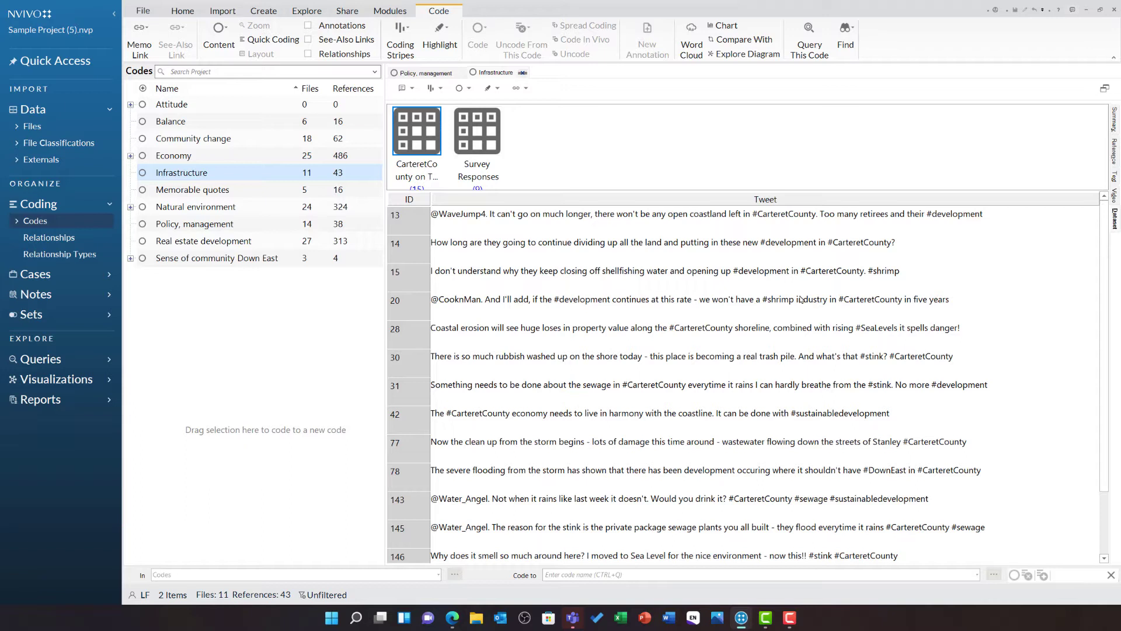
Create a new Coding query from the Explore tab's Queries menu
click(308, 13)
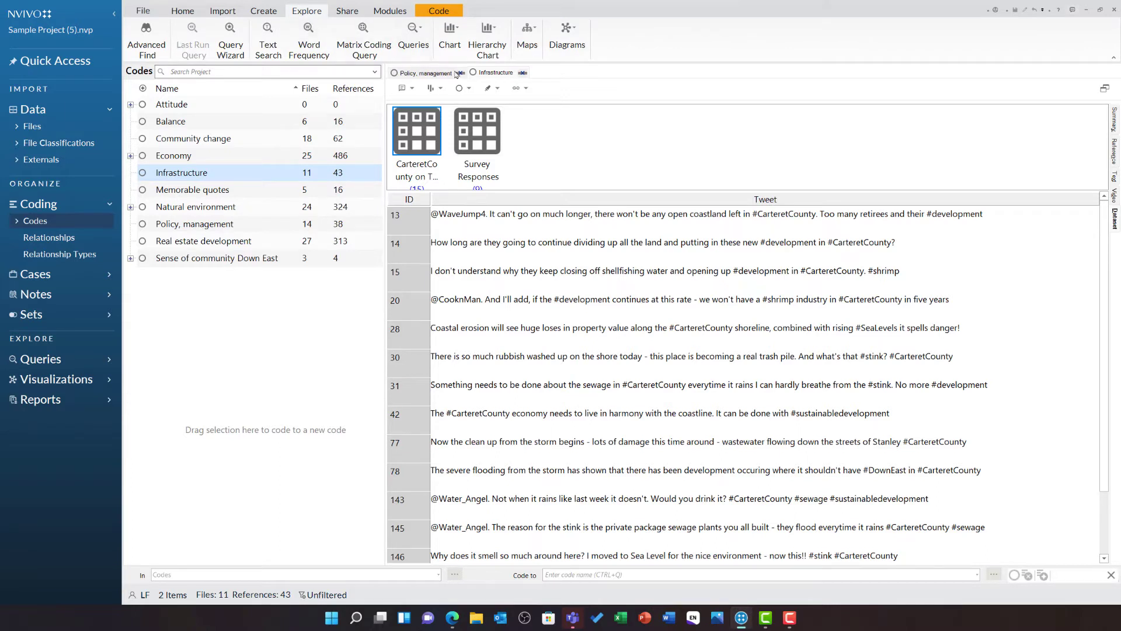
click(431, 54)
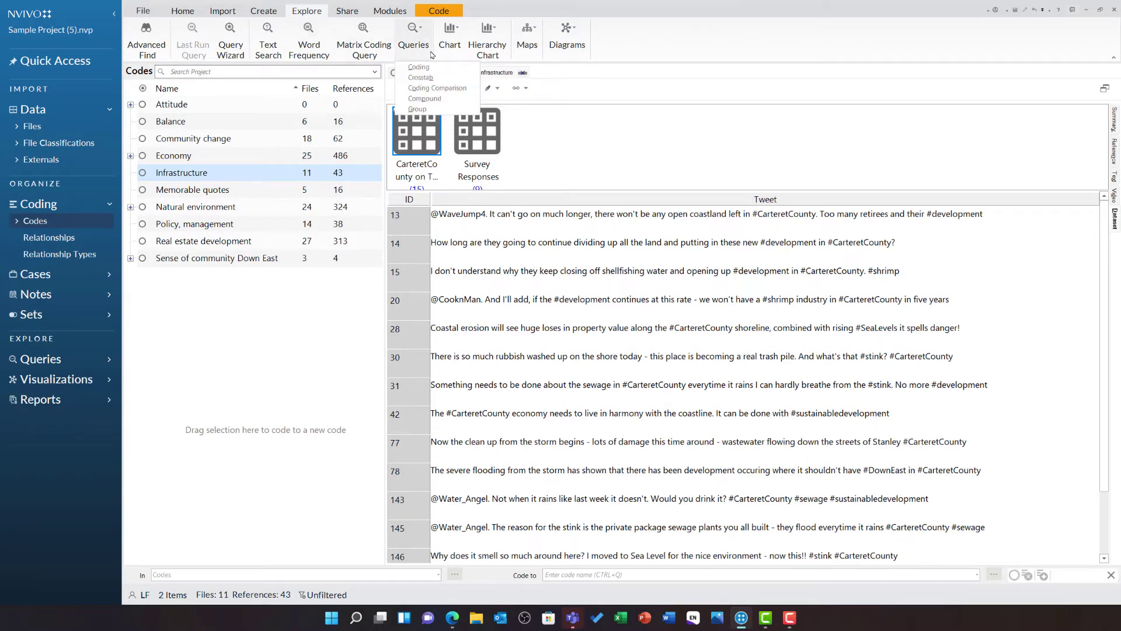
click(468, 68)
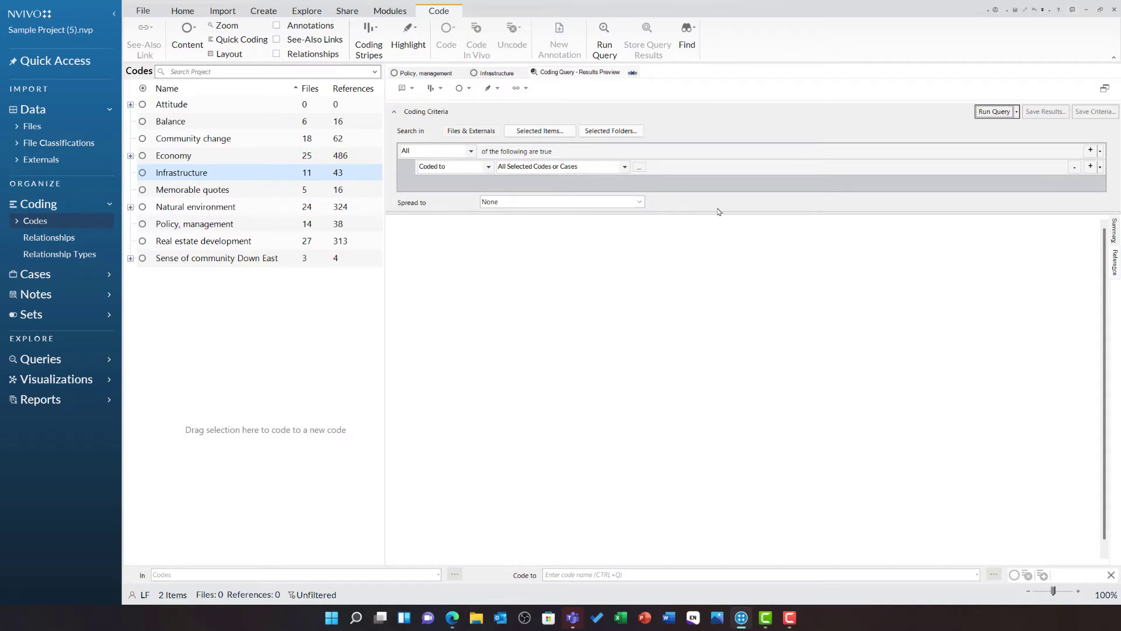
Enlarge the criteria panel and set the first criterion to Coded to Infrastructure
drag(735, 214, 734, 256)
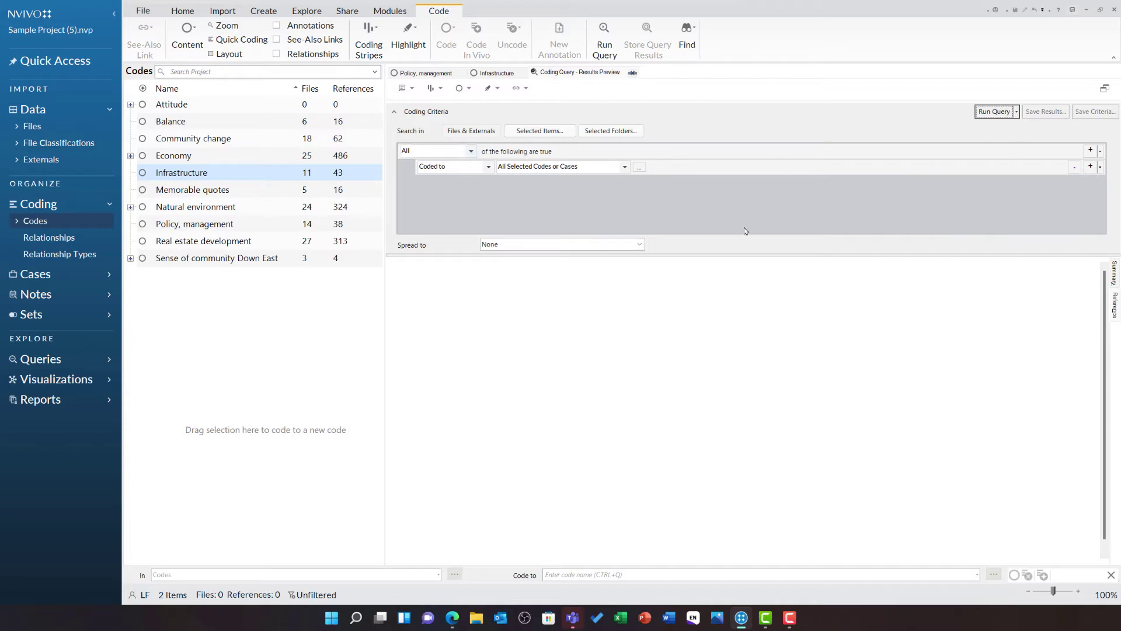
click(486, 167)
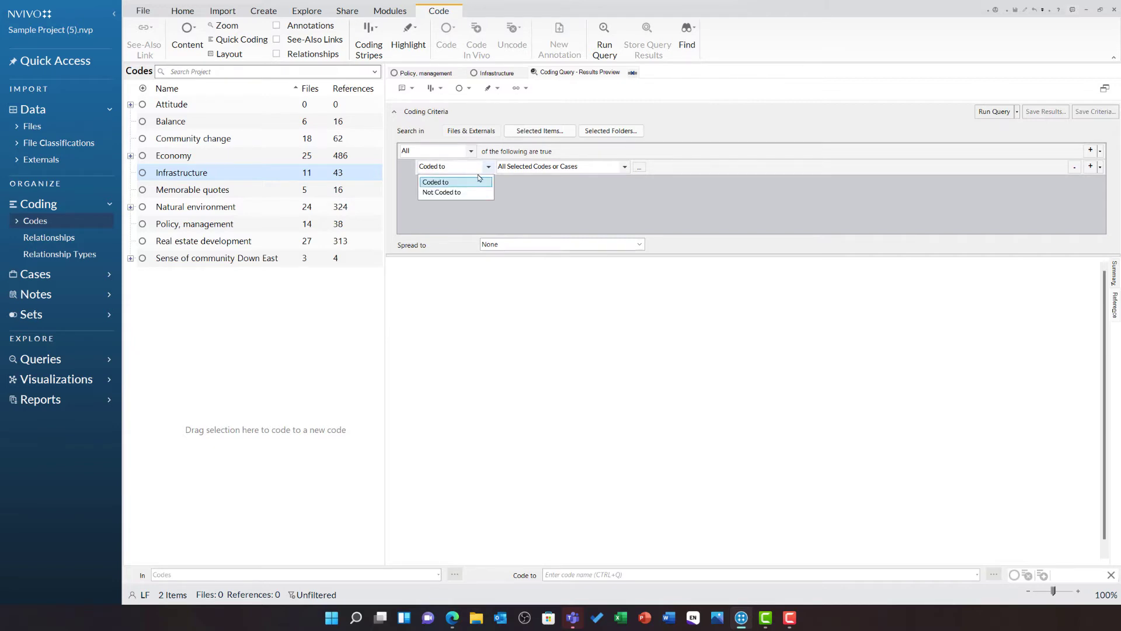
click(473, 184)
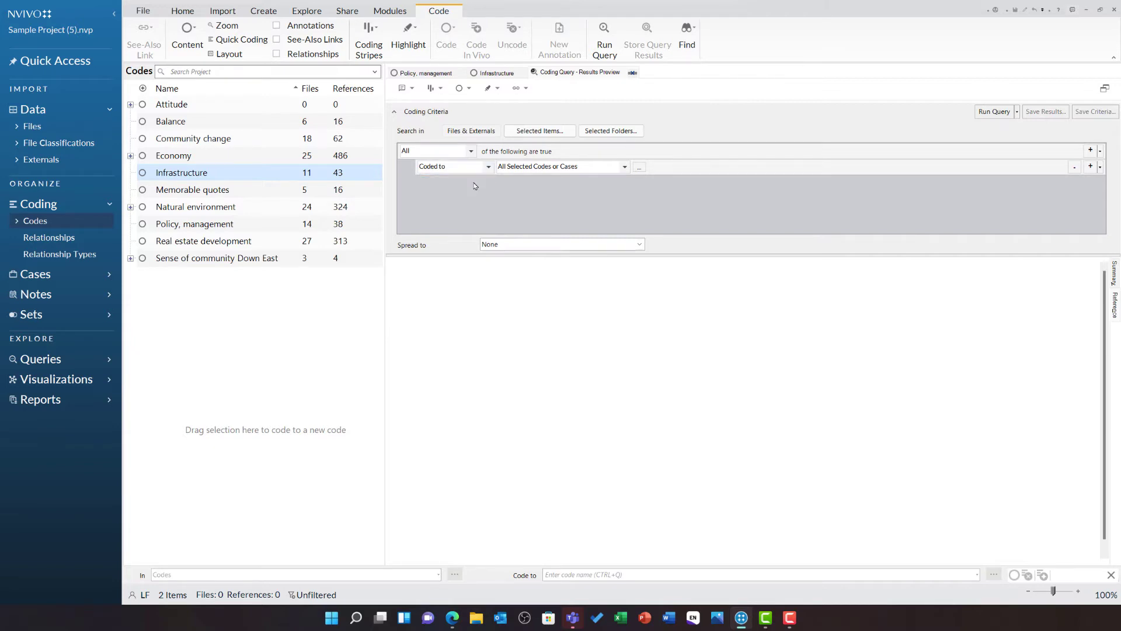
click(602, 173)
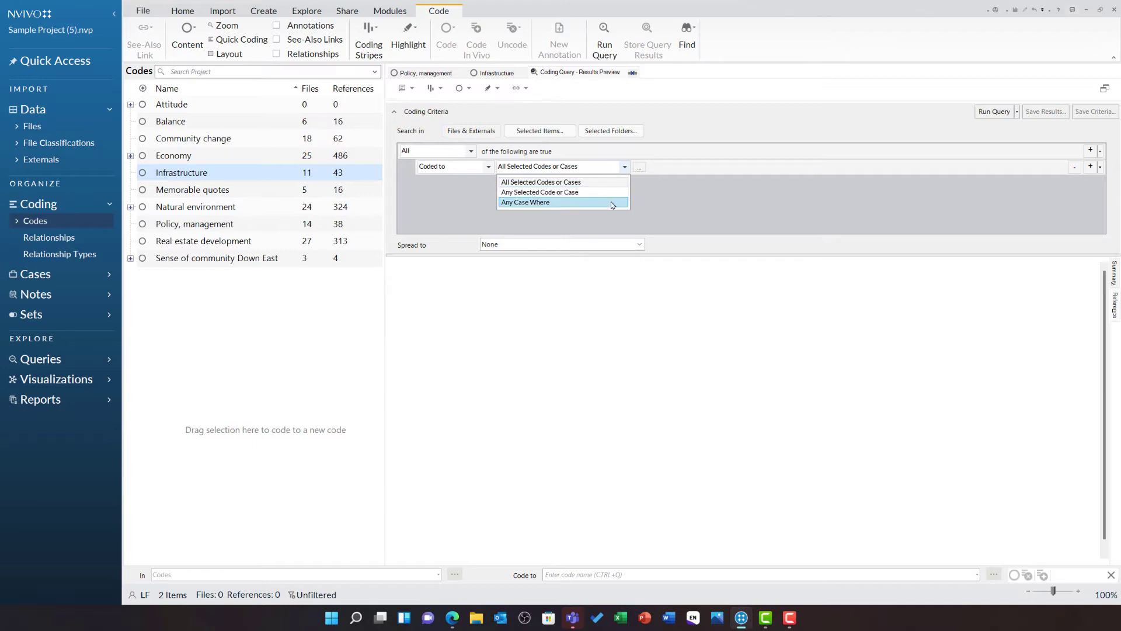
click(582, 182)
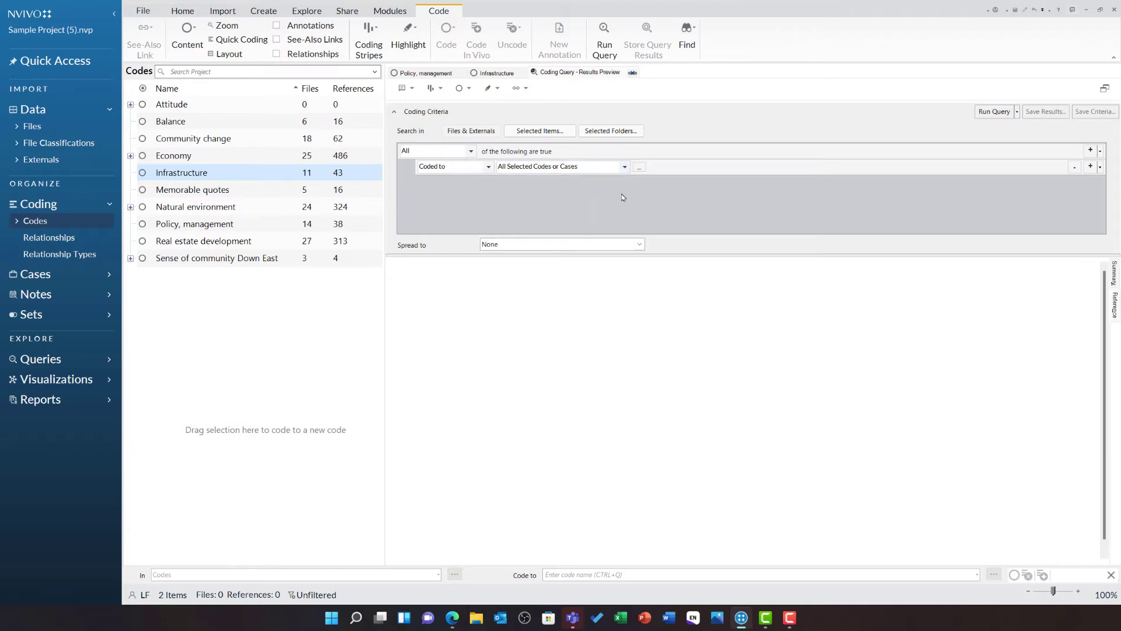
click(638, 167)
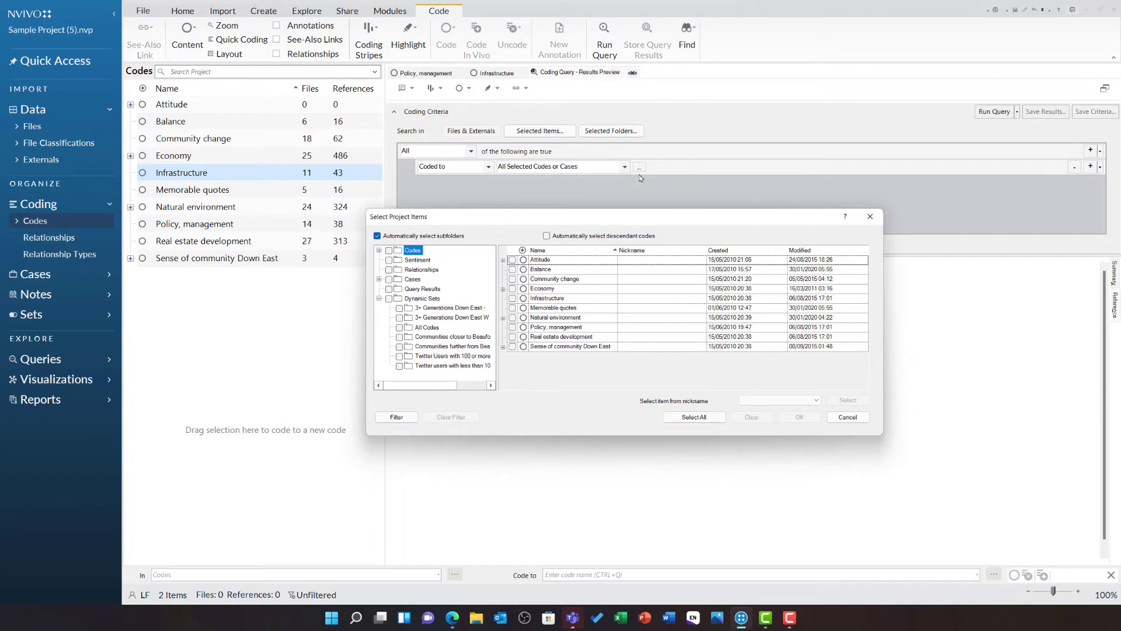
click(513, 298)
click(797, 416)
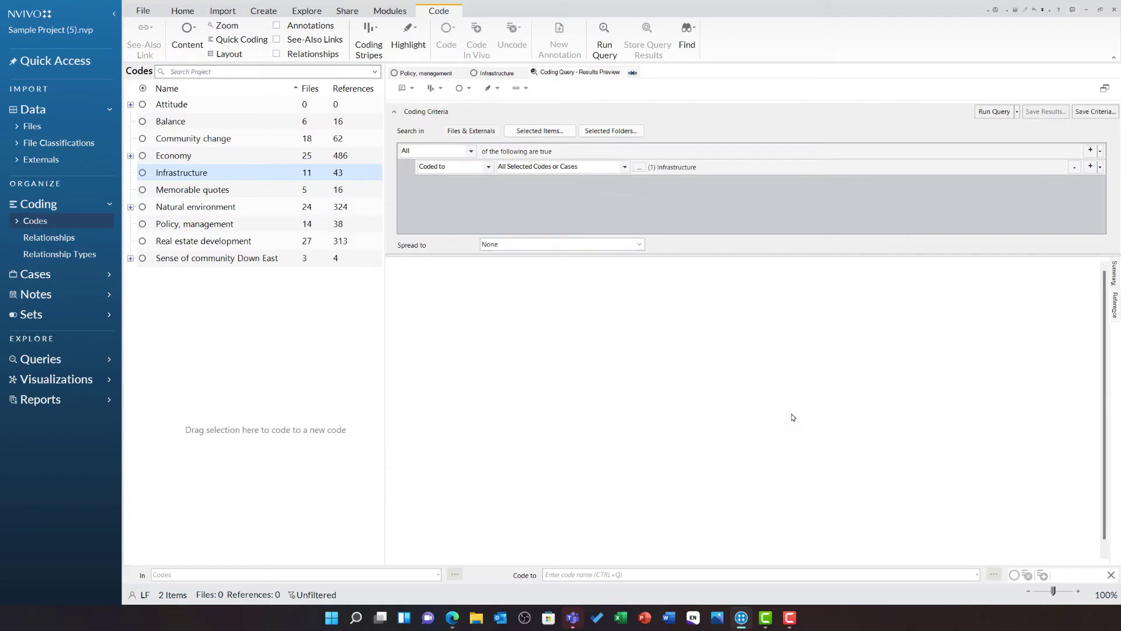
Run the Infrastructure-only query, then add a second criteria row
click(993, 112)
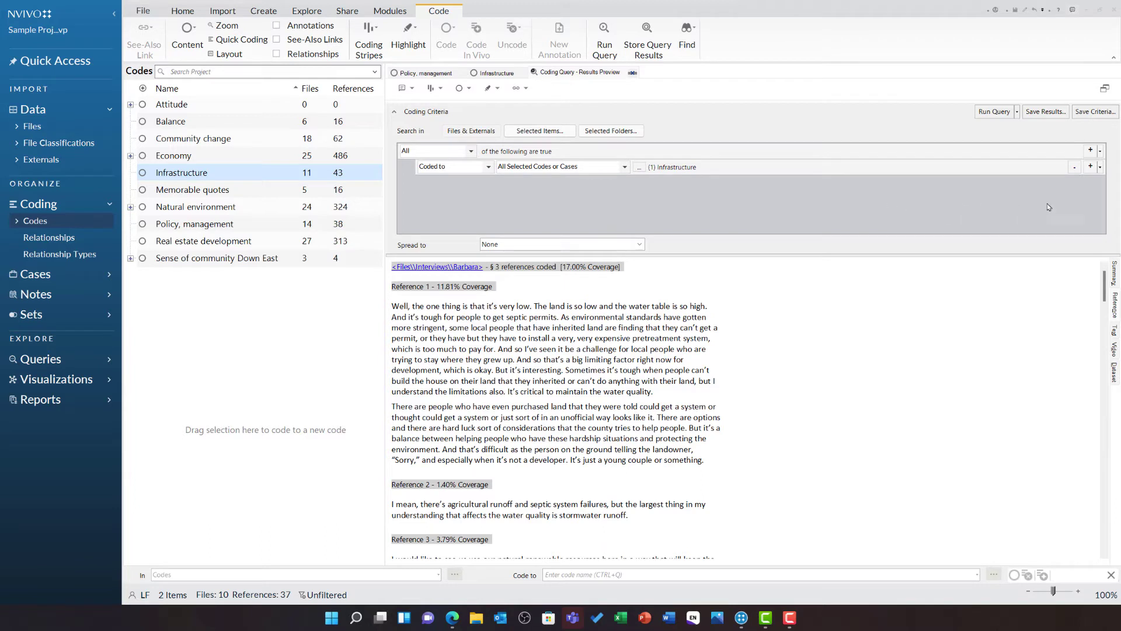
click(1090, 166)
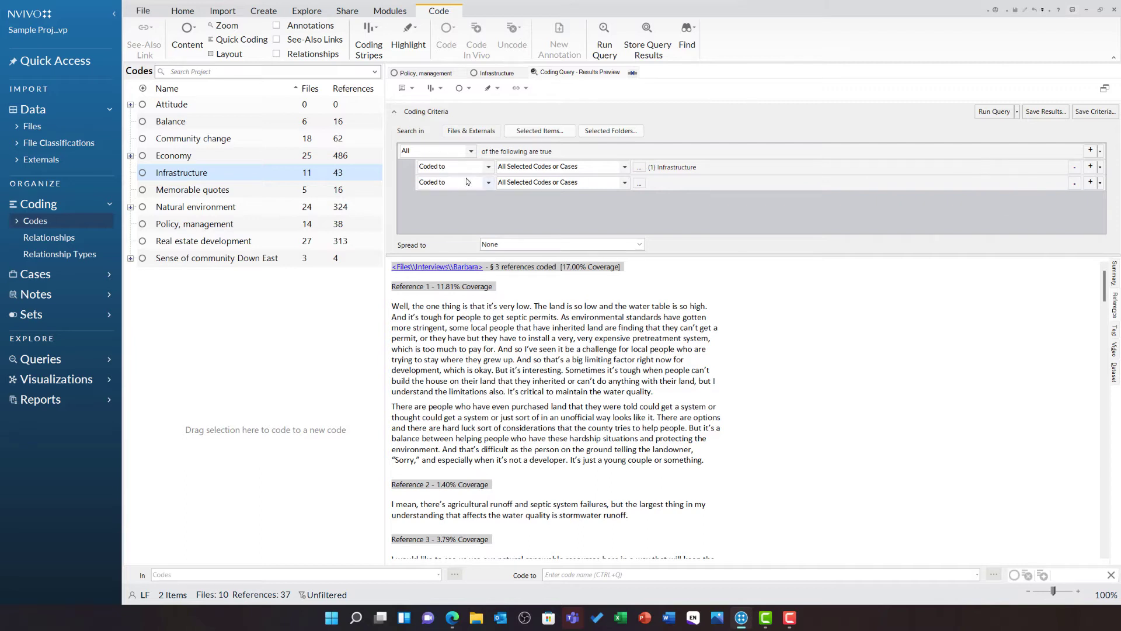
Set the second criterion to Any Case Where Person:Gender equals Female
click(626, 182)
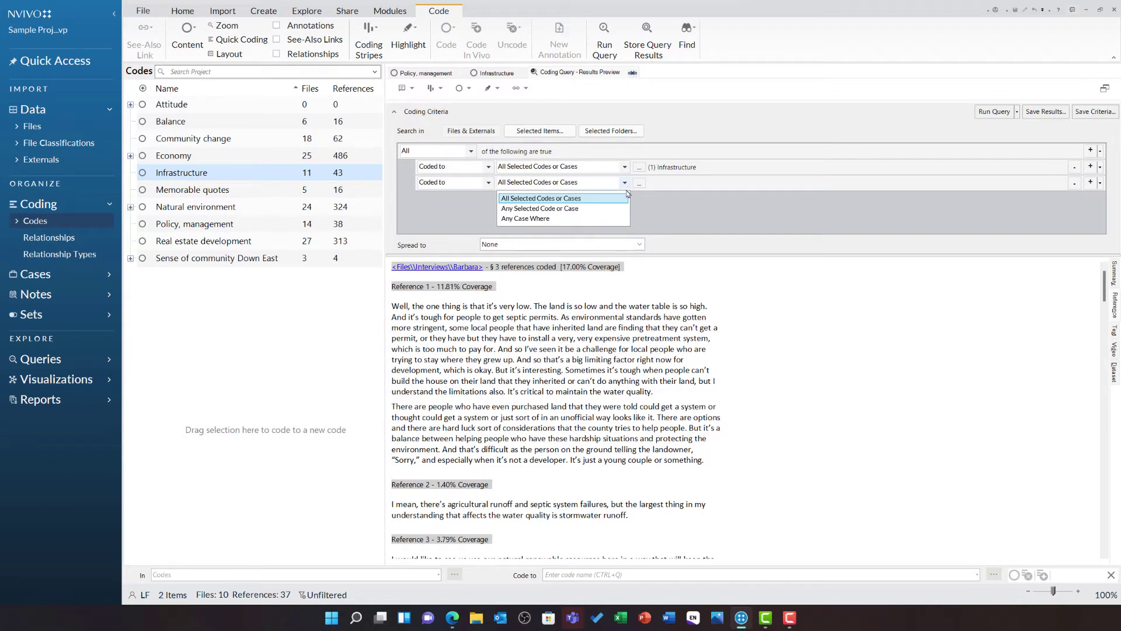
click(605, 219)
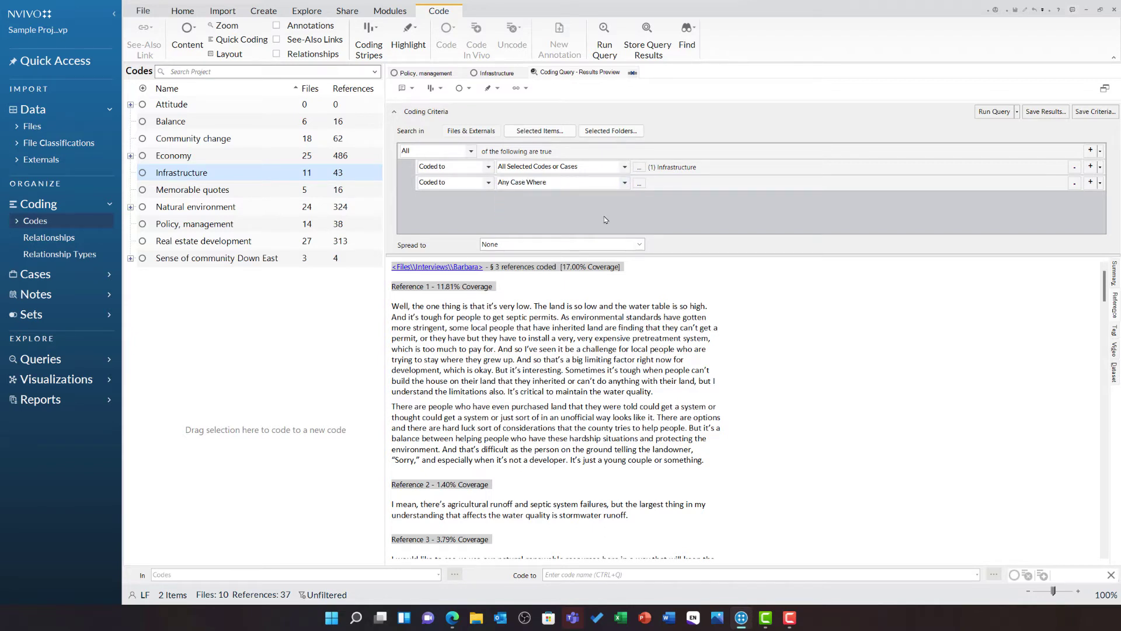
click(640, 183)
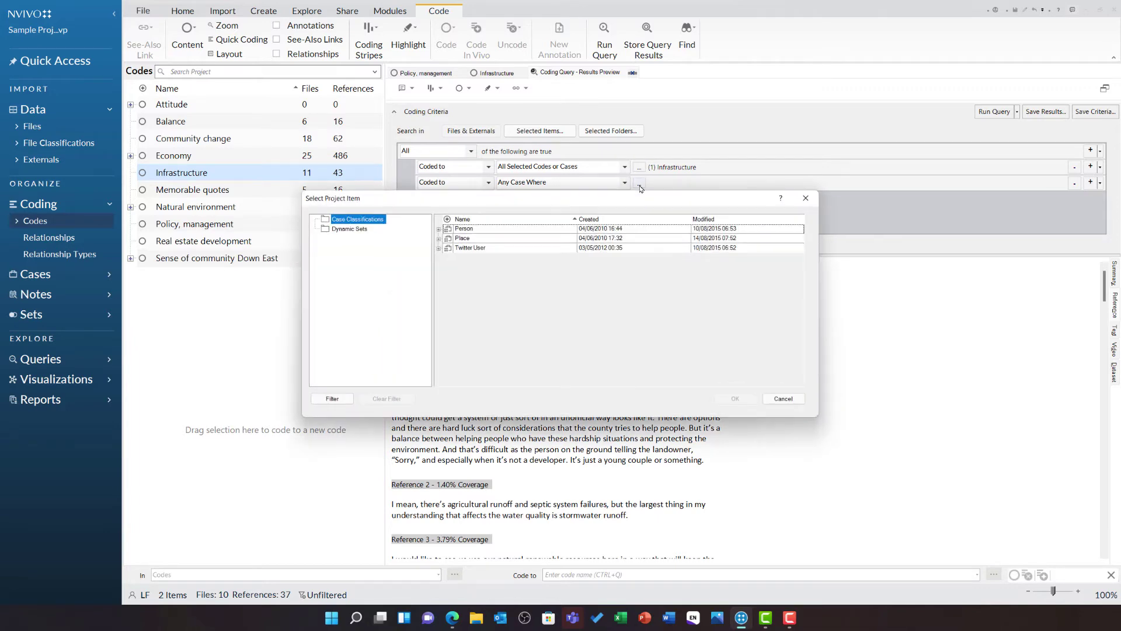
click(439, 229)
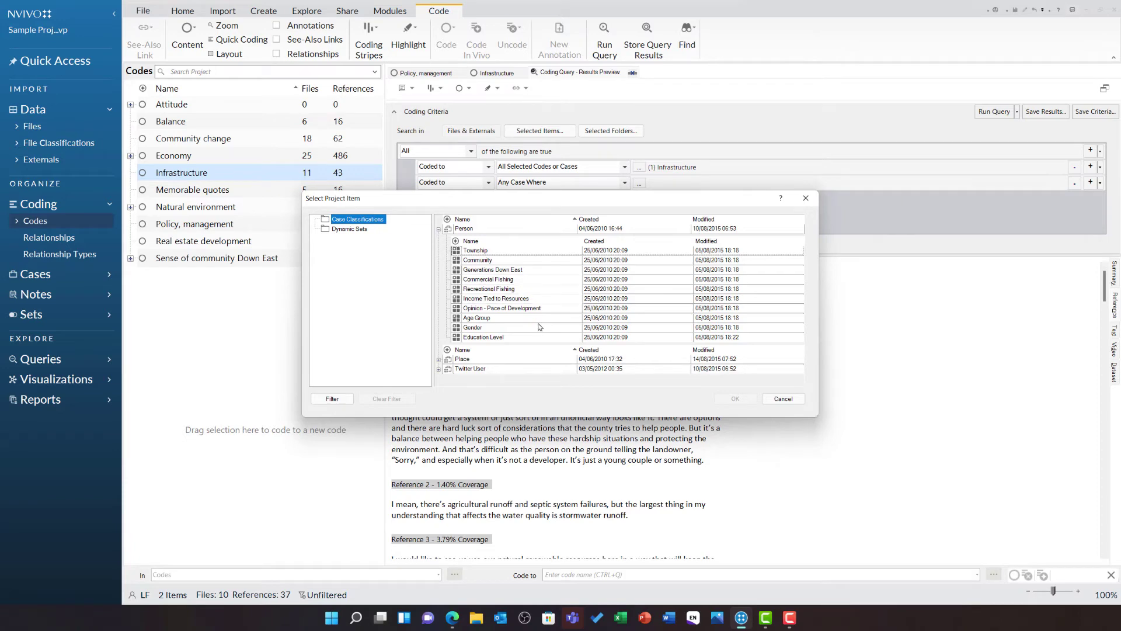
click(604, 327)
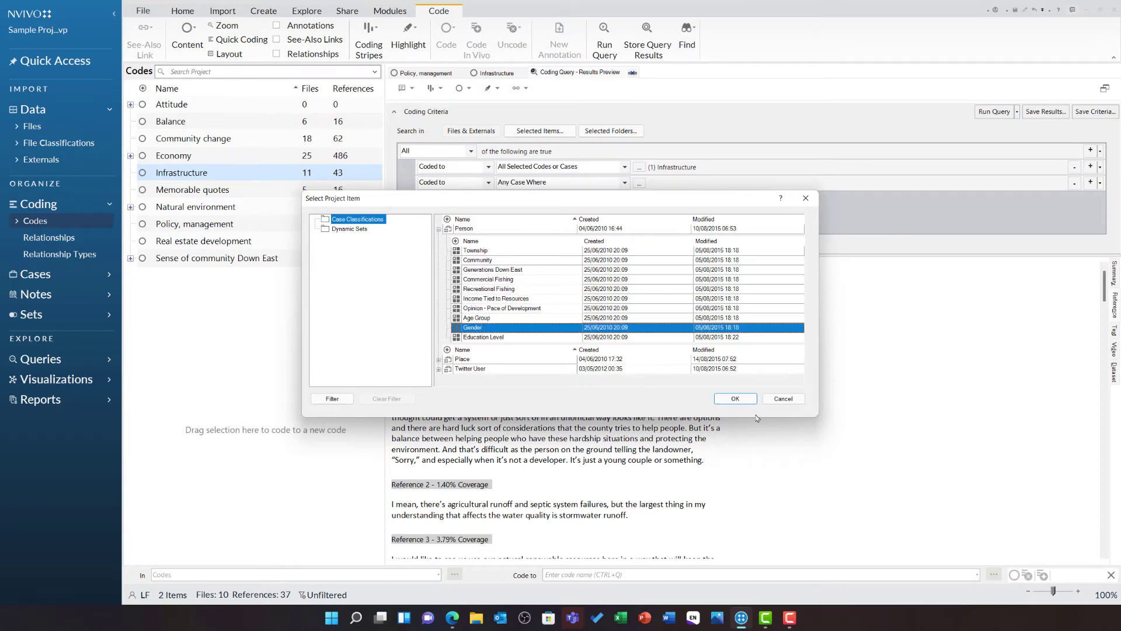
click(734, 398)
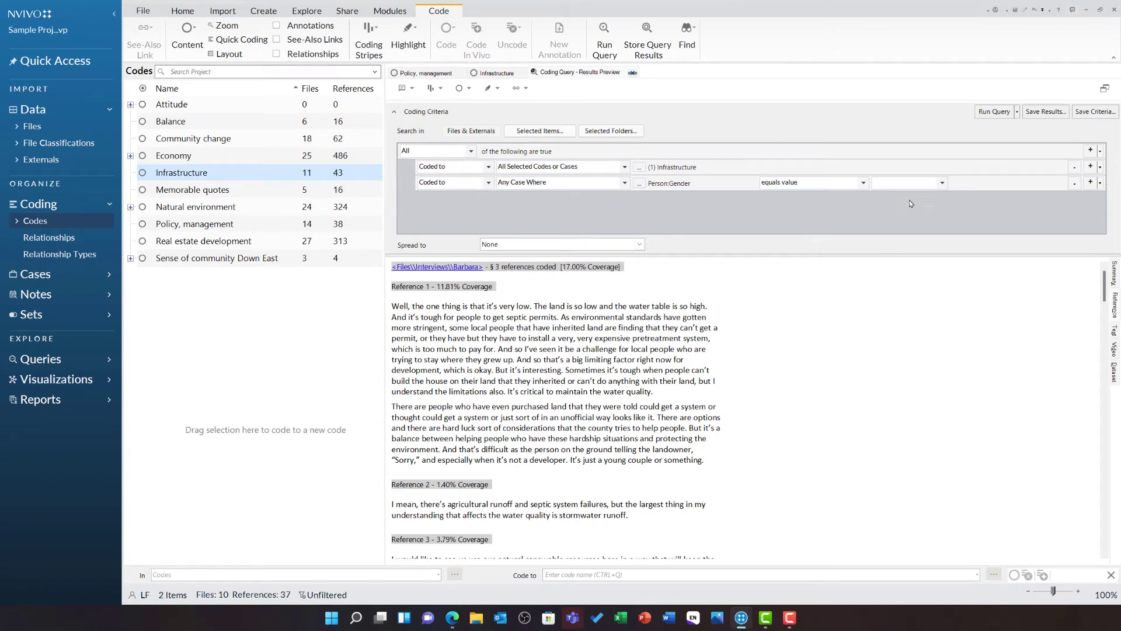
click(941, 182)
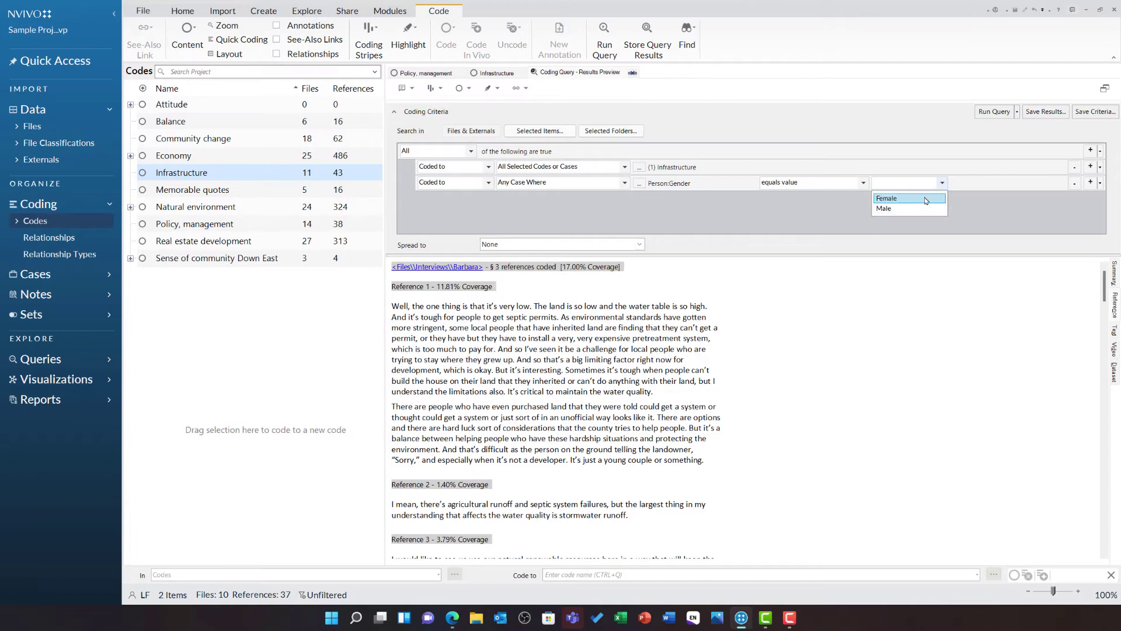
click(903, 198)
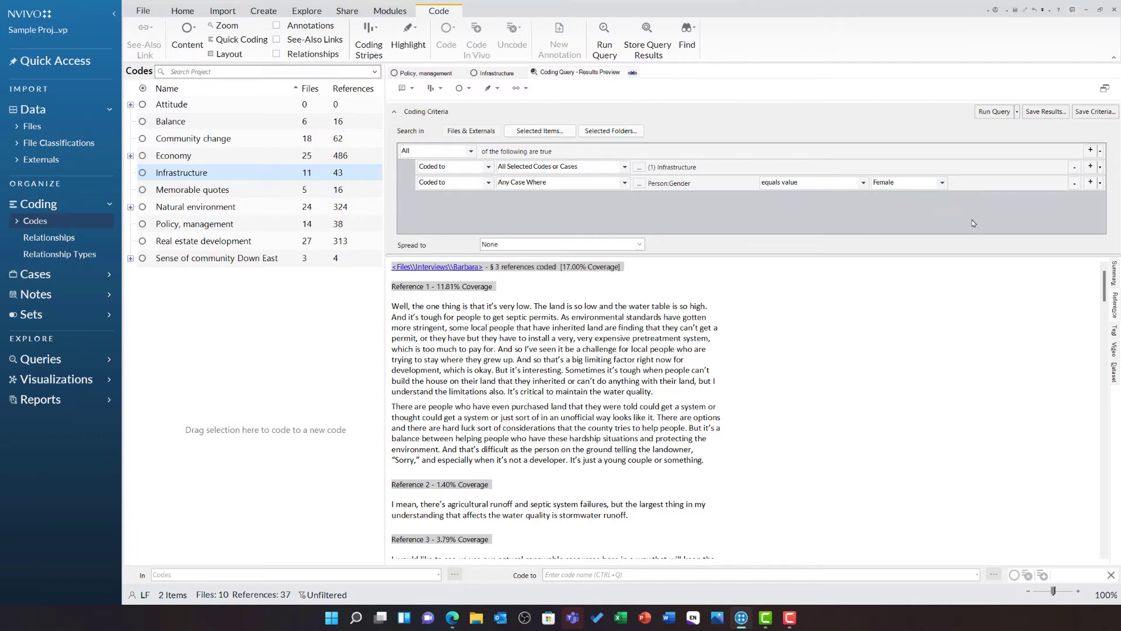
Run the Female-filtered query and review its 10 references from 4 files
click(997, 113)
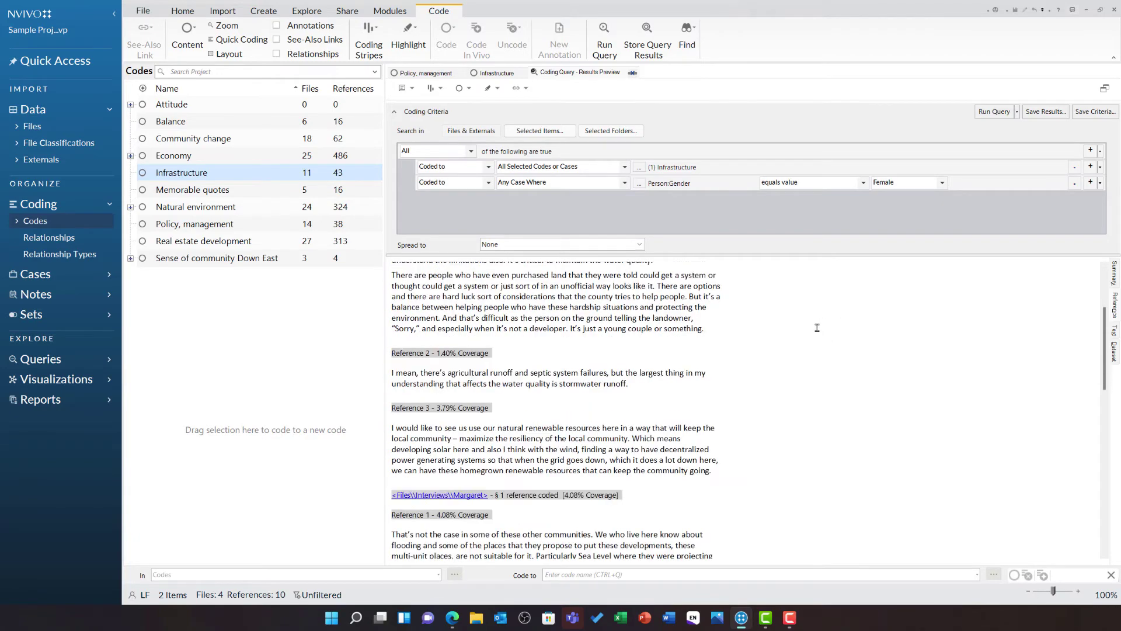
scroll(817, 327, down, 3)
scroll(816, 329, down, 3)
scroll(817, 333, down, 3)
scroll(816, 337, down, 3)
scroll(817, 341, up, 3)
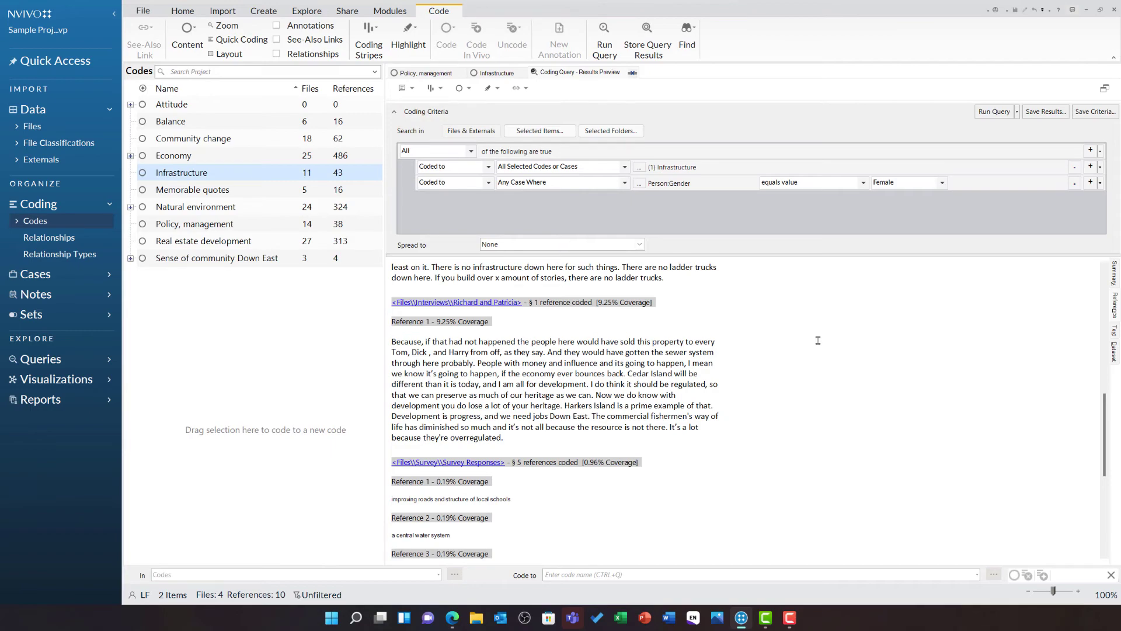
scroll(817, 340, up, 3)
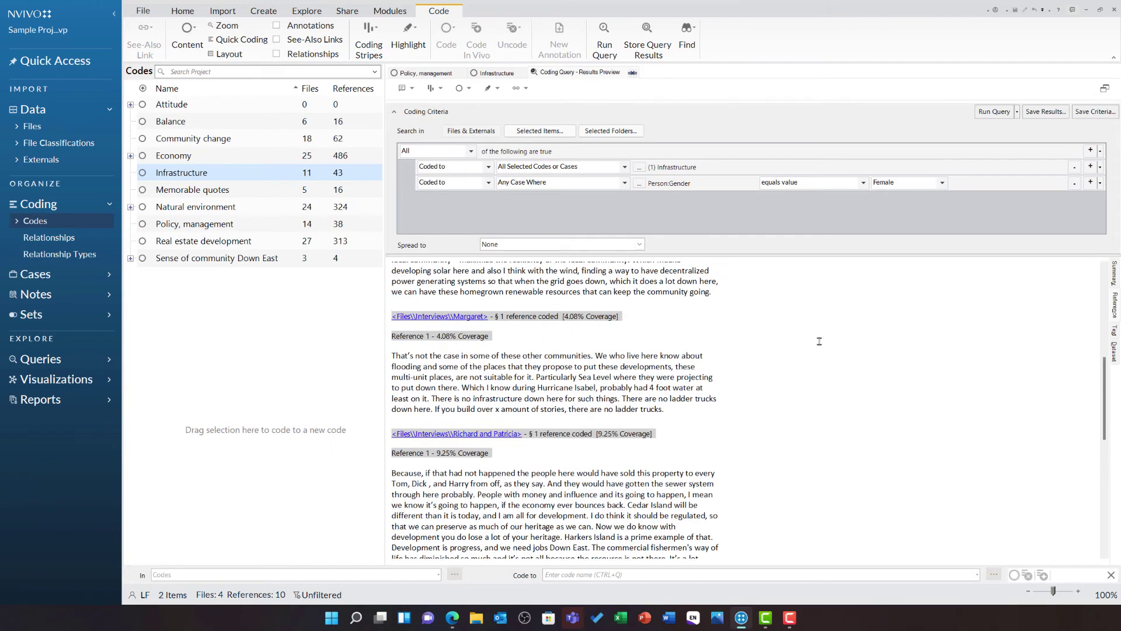
scroll(818, 341, up, 3)
scroll(818, 342, up, 3)
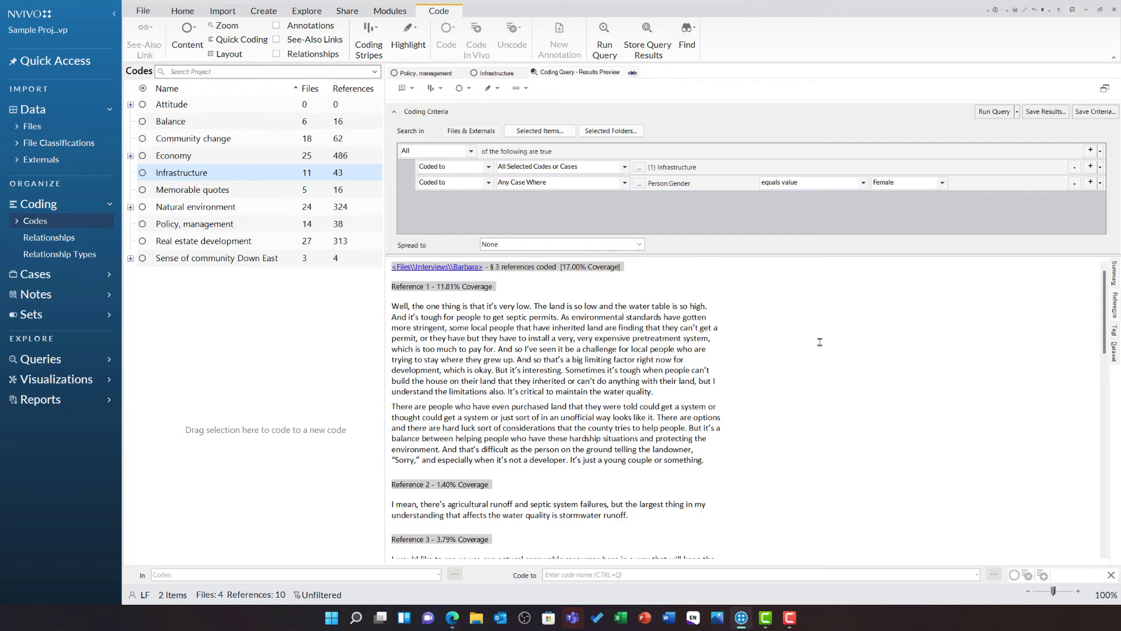
Add a third criterion, Person:Recreational Fishing equals Yes, and rerun the query
click(1089, 183)
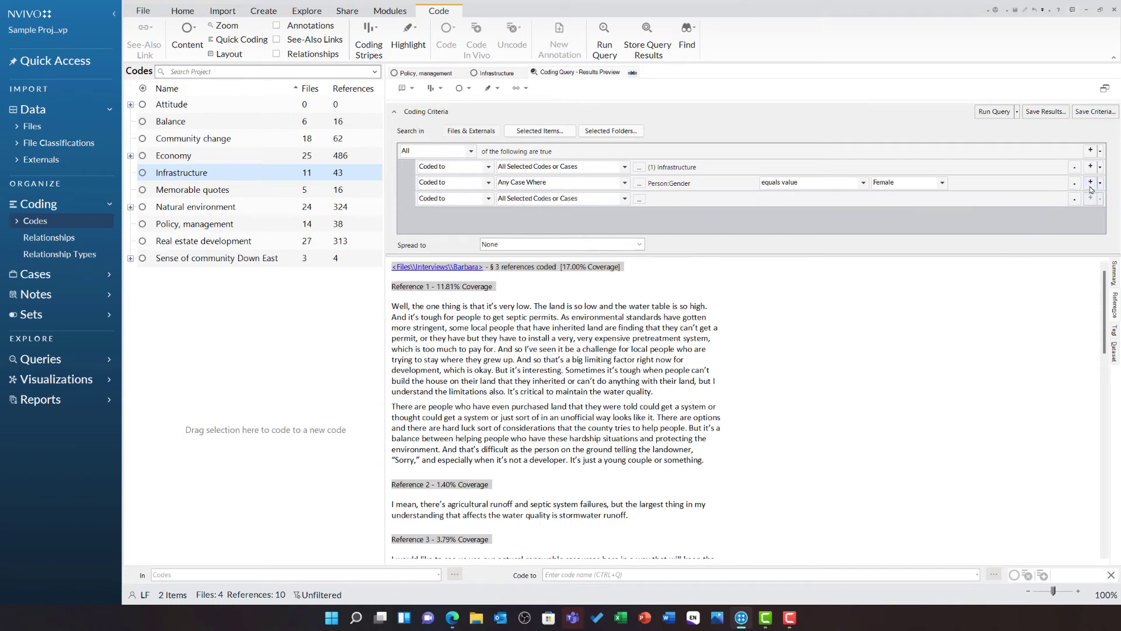
click(617, 198)
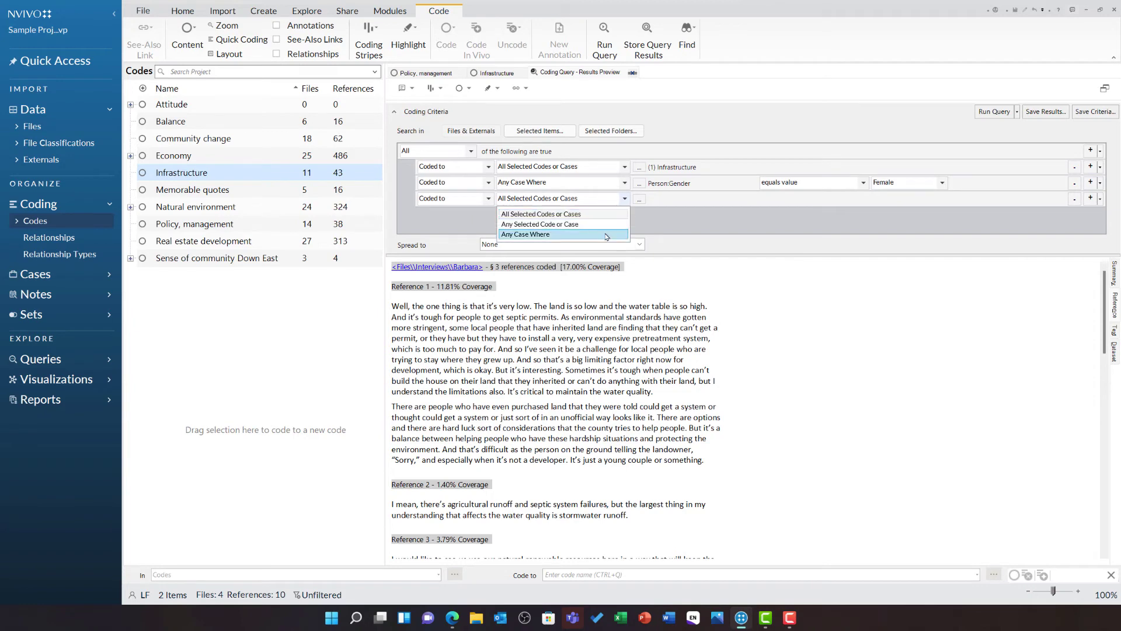
click(603, 238)
click(639, 199)
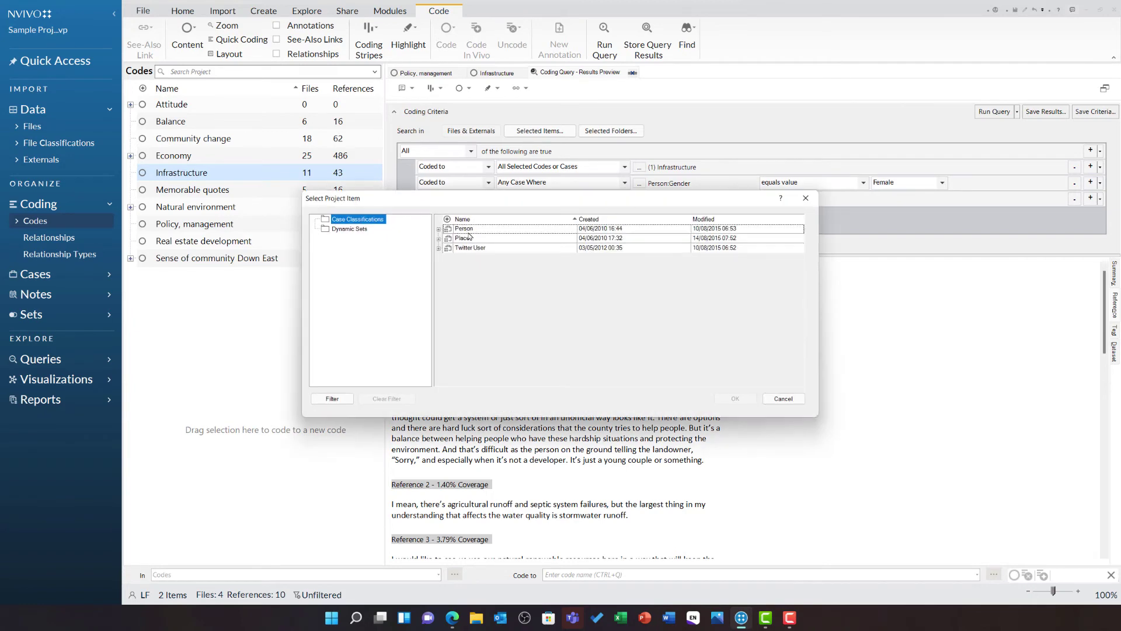
click(438, 229)
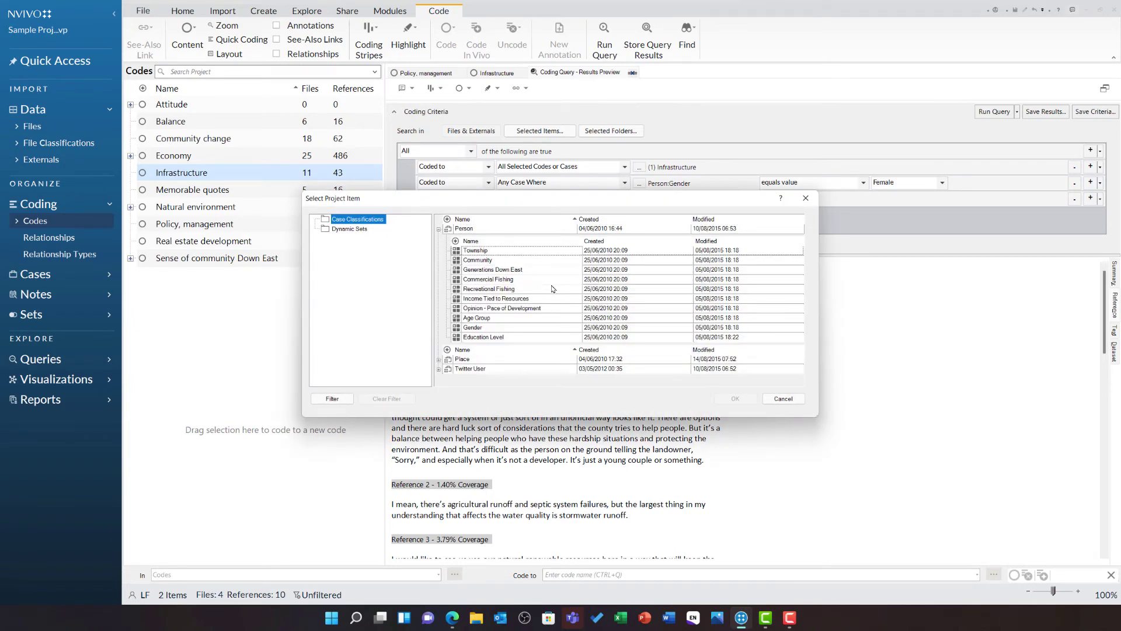
click(517, 288)
click(737, 399)
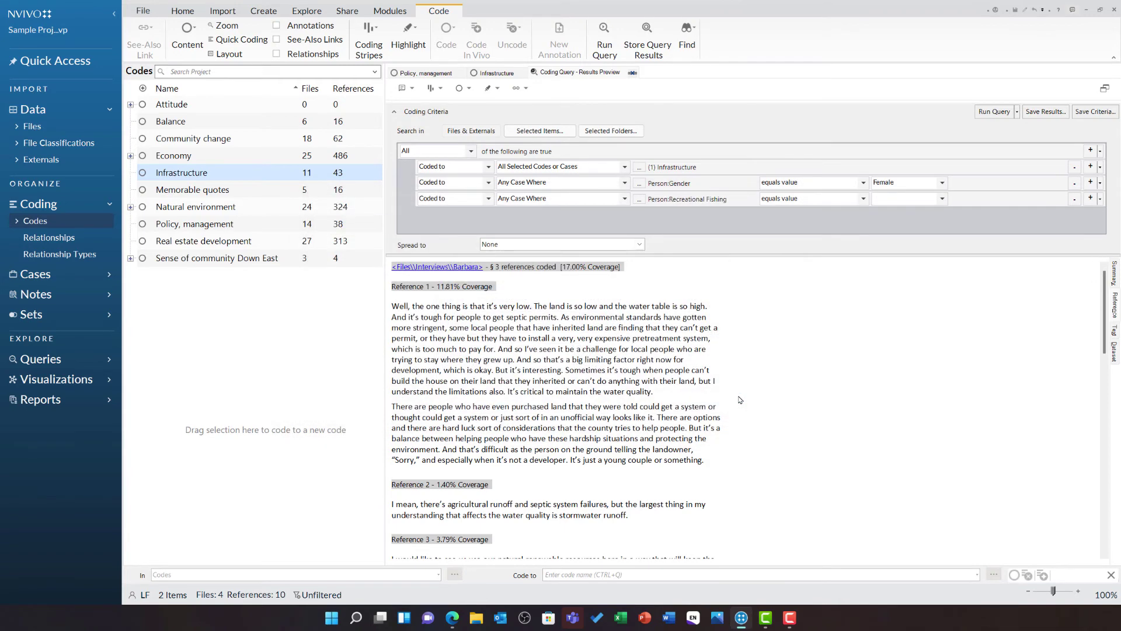
click(942, 198)
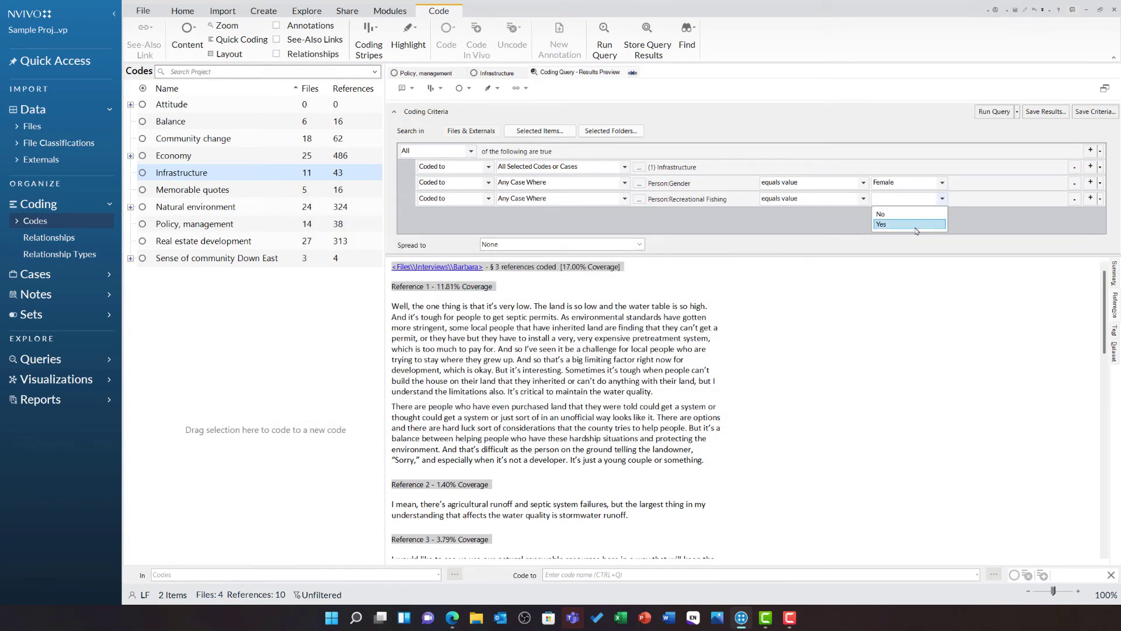
click(920, 225)
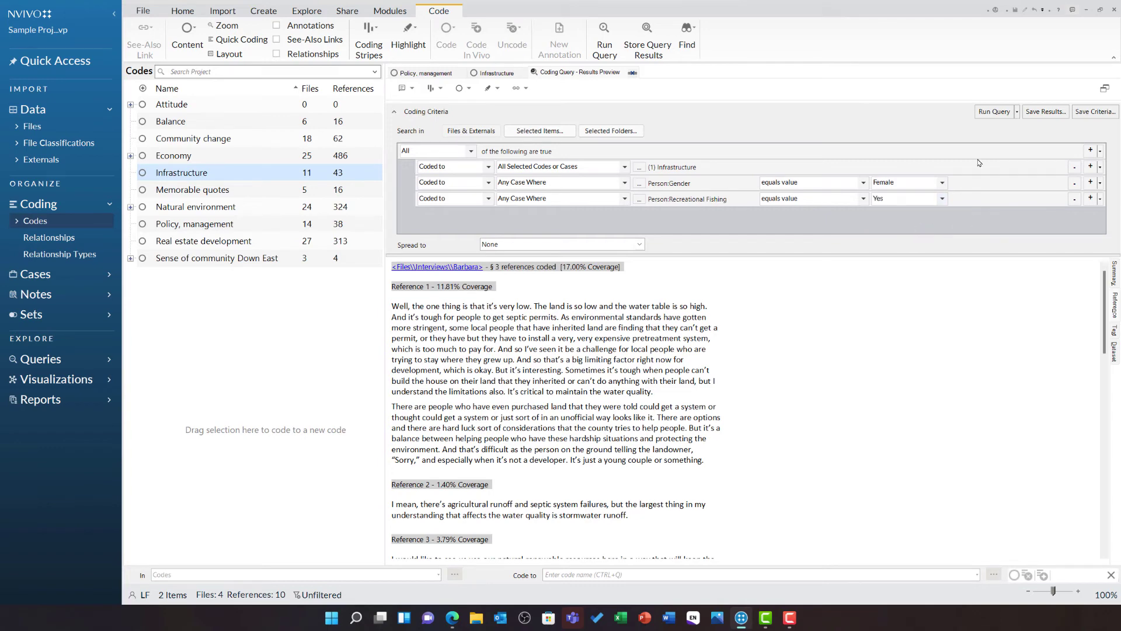
click(996, 112)
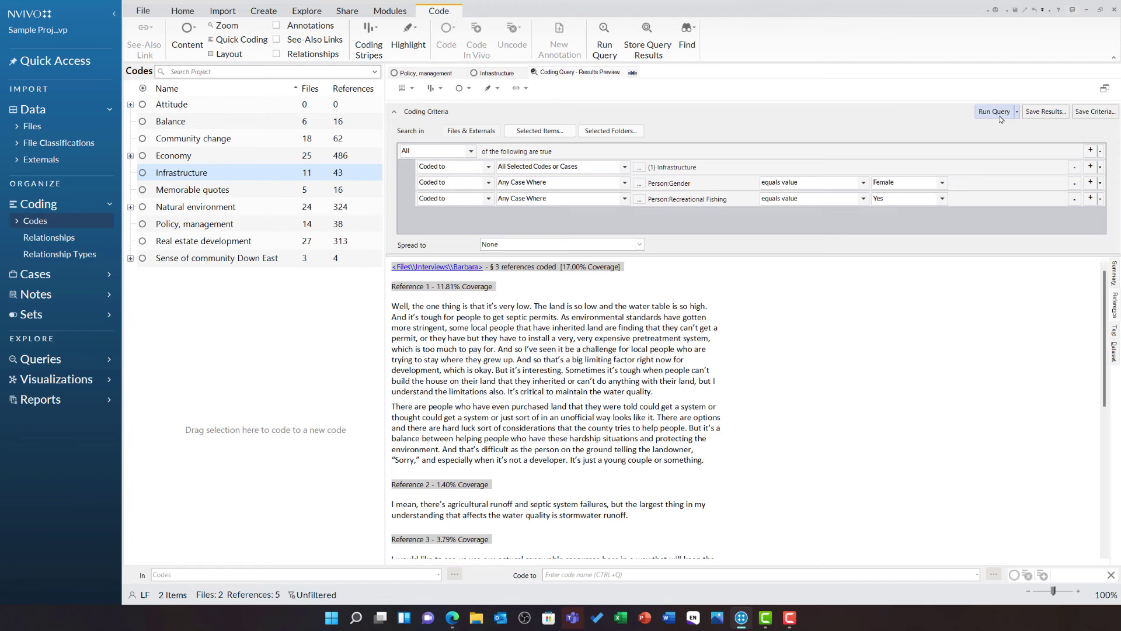
scroll(885, 374, down, 5)
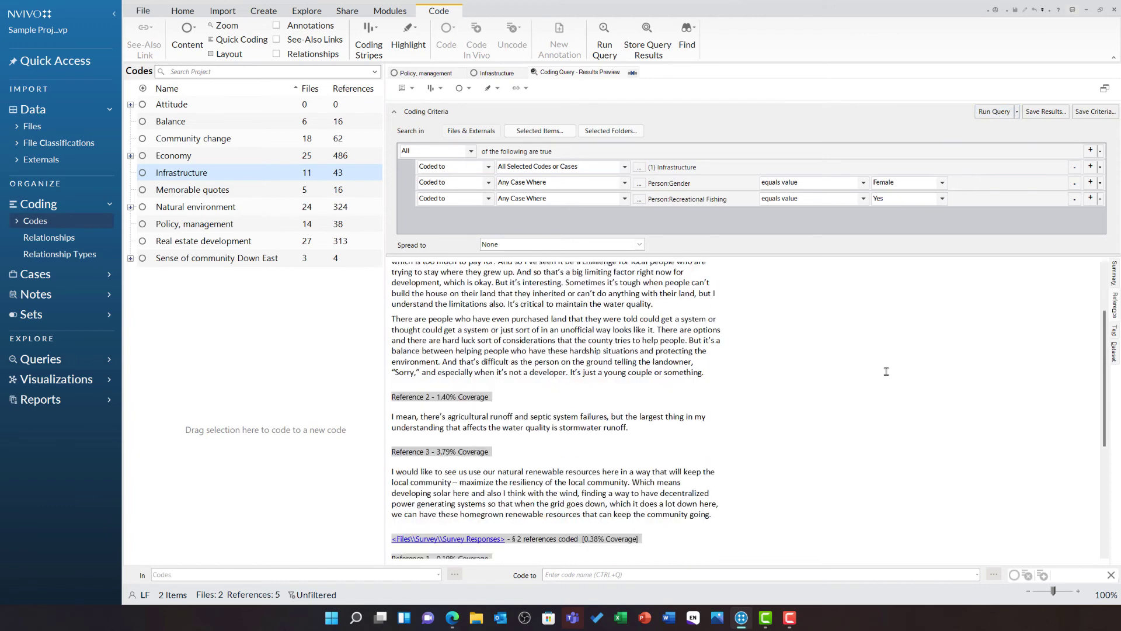
scroll(888, 376, up, 5)
scroll(888, 376, down, 2)
scroll(888, 376, down, 3)
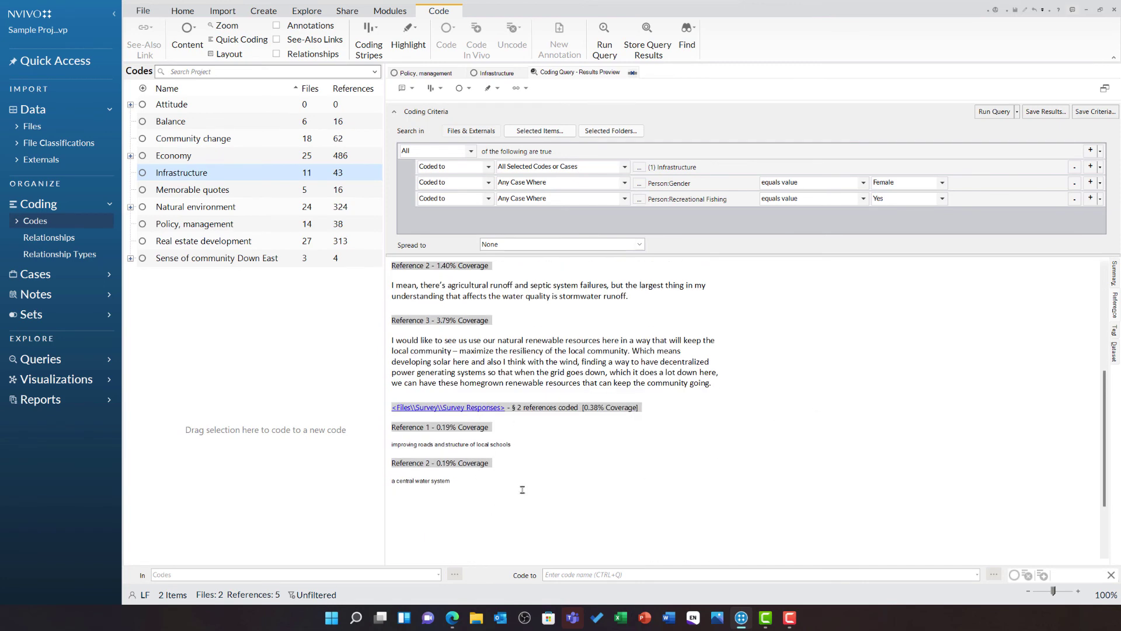
Change Recreational Fishing to No and rerun the query for female non-fishers
click(944, 198)
click(880, 214)
click(994, 112)
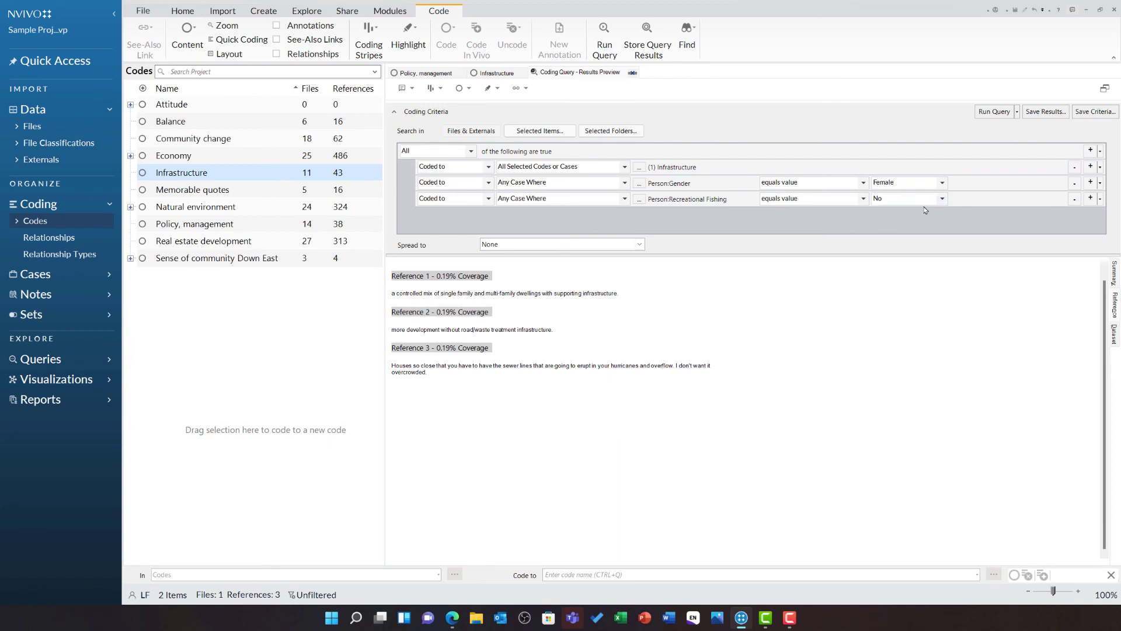
Change Gender to Male and rerun the query for male non-fishers
click(942, 182)
click(911, 205)
click(989, 112)
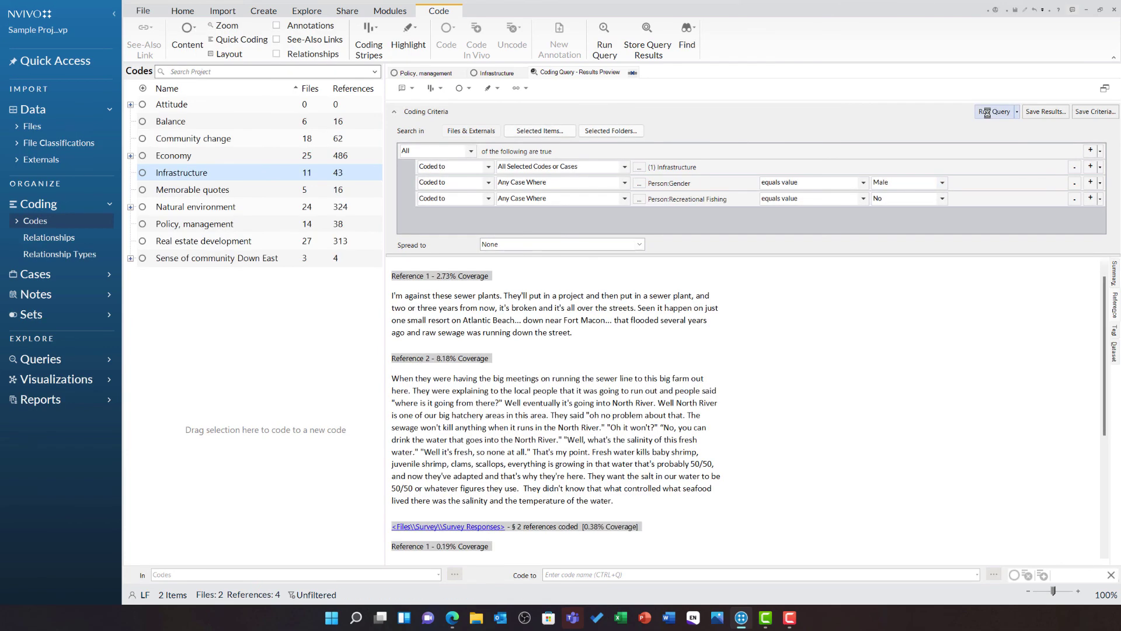